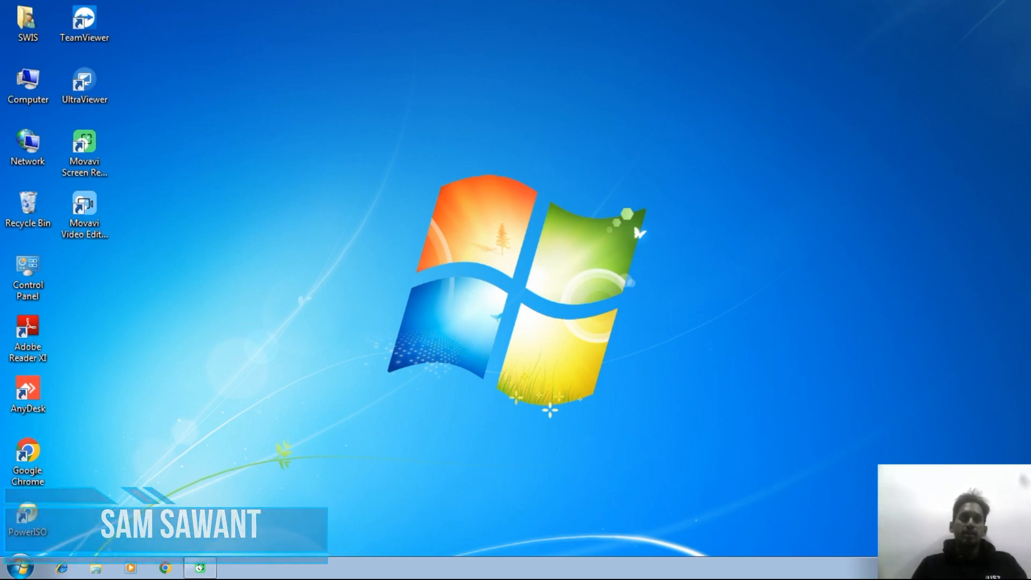
Step: Check the hard disk drives listed in the Computer window, select Local Disk (C:), and close the window
double_click(32, 82)
click(223, 121)
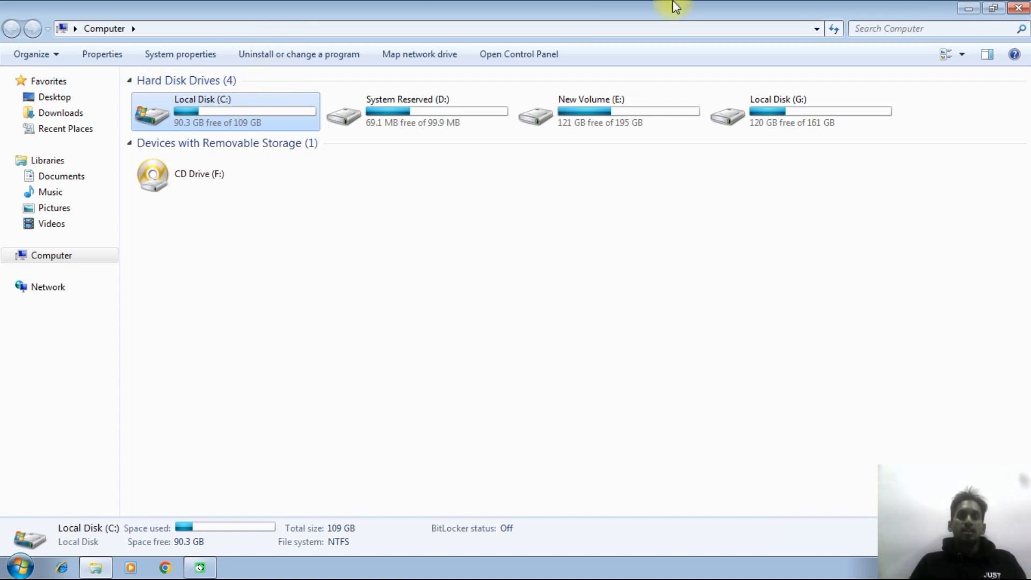
click(1023, 8)
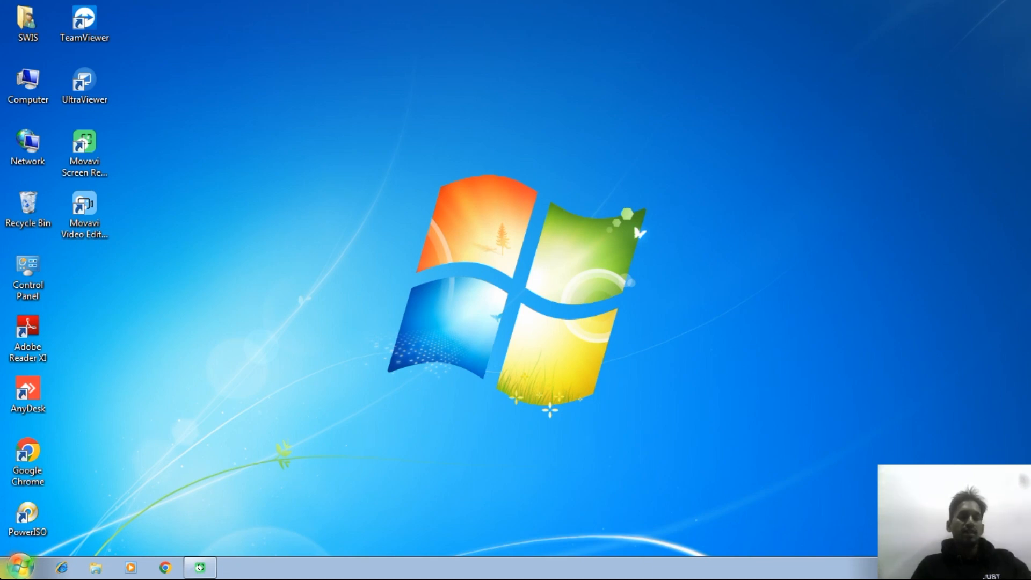
Step: Open the Local Group Policy Editor by running gpedit.msc
key(super+r)
drag(141, 423, 542, 249)
click(531, 306)
key(BackSpace)
key(BackSpace)
key(BackSpace)
key(BackSpace)
key(BackSpace)
key(BackSpace)
key(BackSpace)
key(BackSpace)
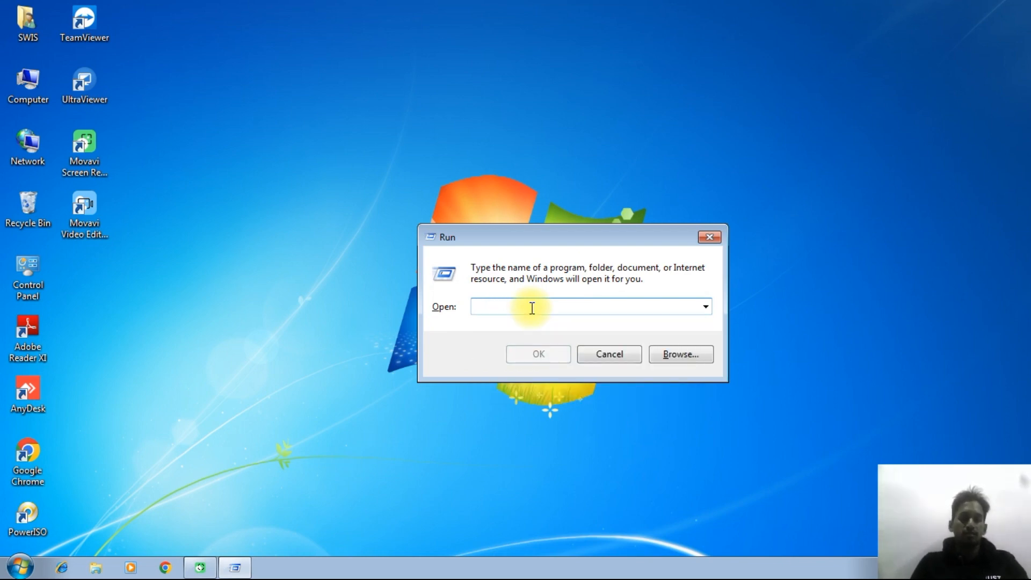
text(gp)
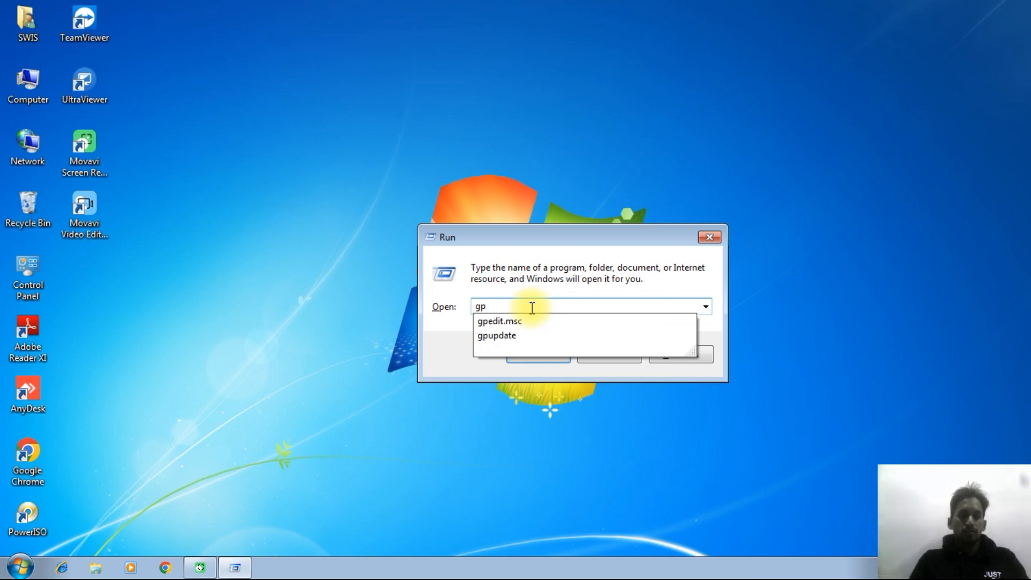
key(Down)
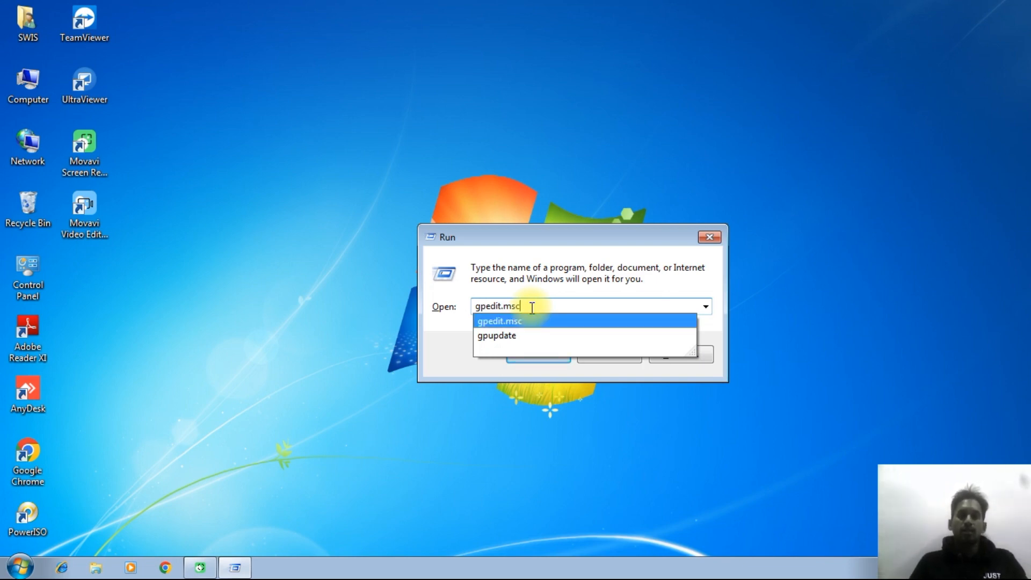
click(499, 321)
click(531, 354)
drag(357, 134, 500, 66)
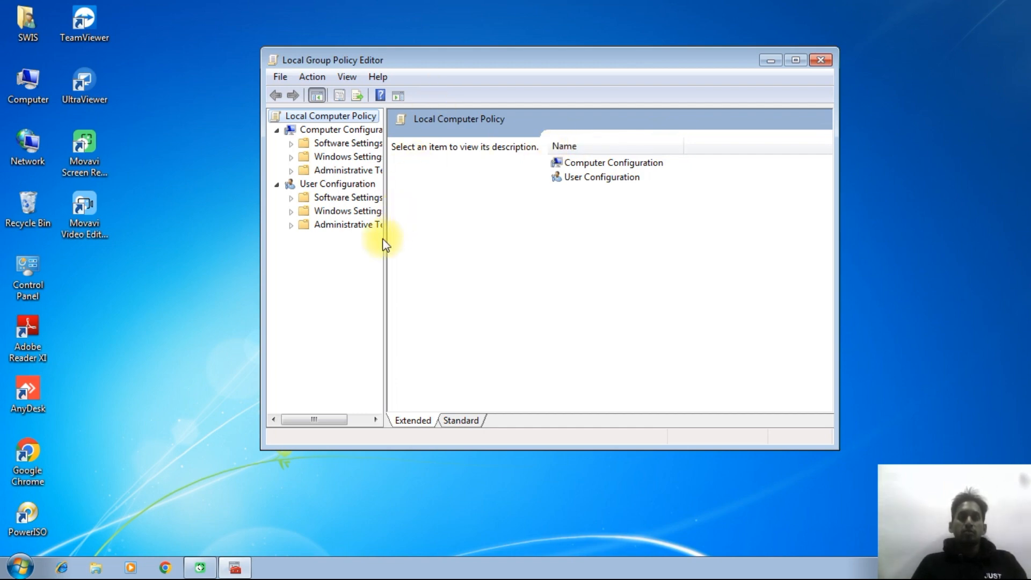
Step: Open Administrative Templates under User Configuration, with the console tree widened and the editor window maximized
drag(384, 236, 485, 248)
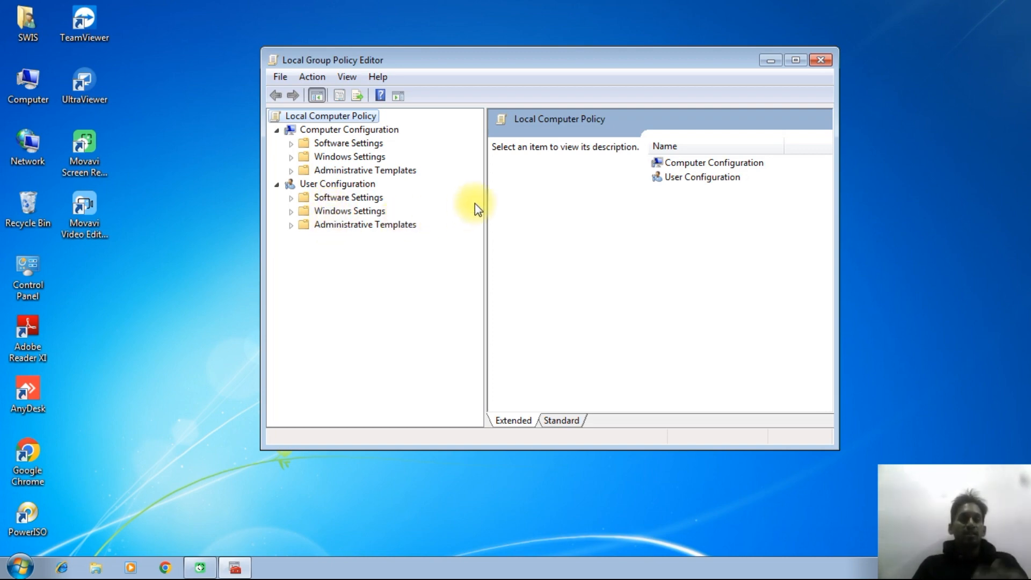
click(315, 183)
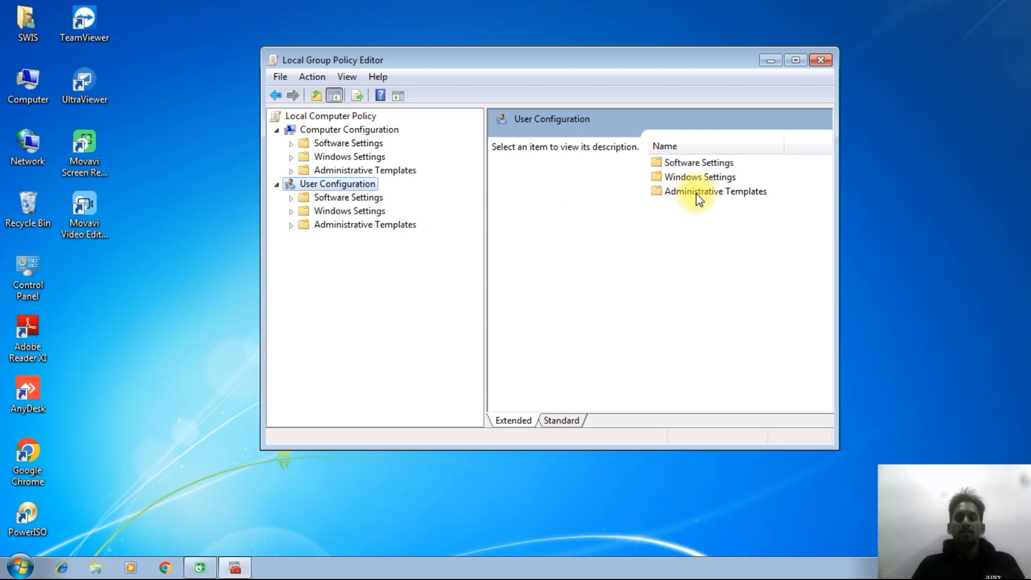
double_click(723, 190)
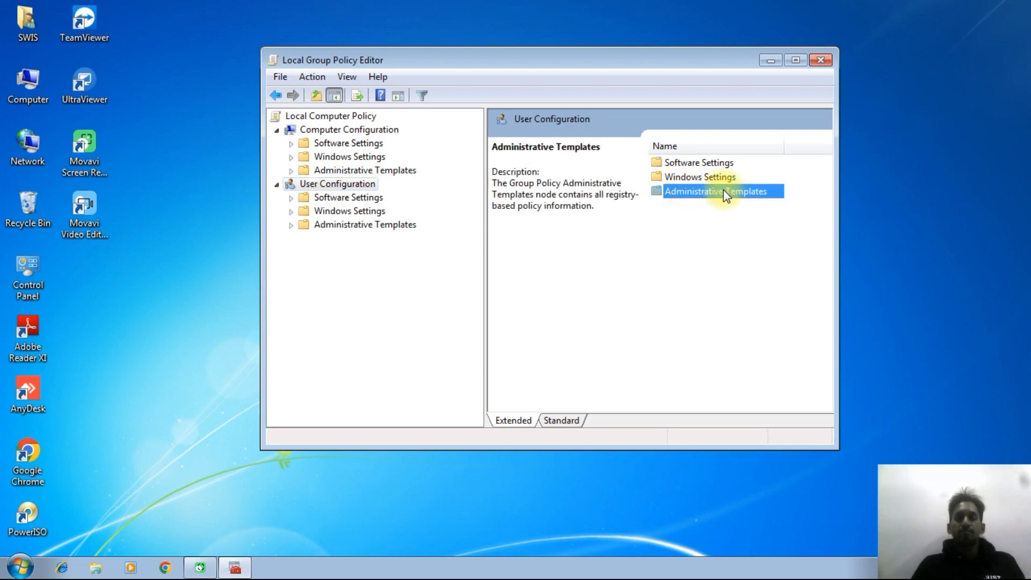
click(796, 60)
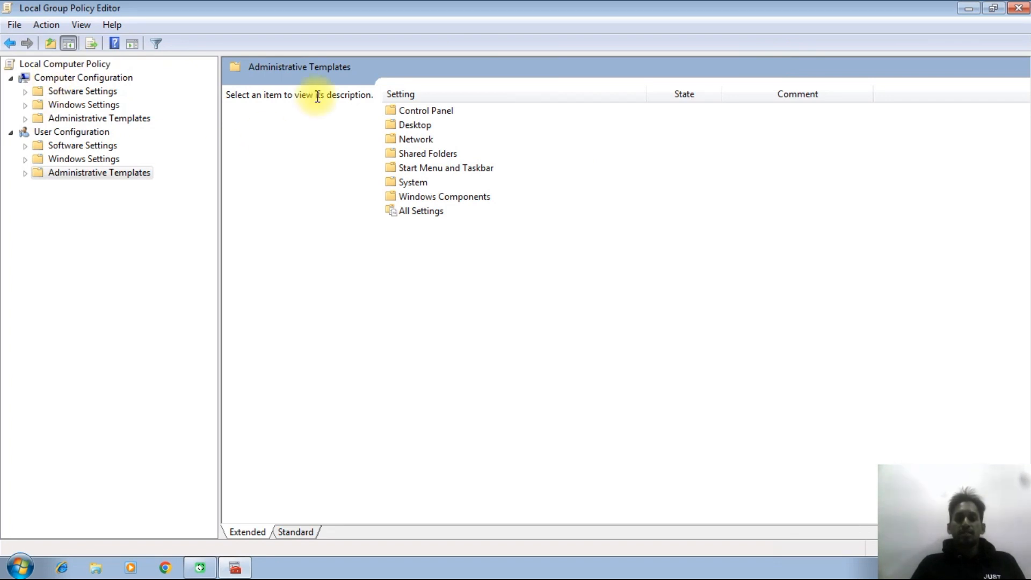
Step: Open the Windows Explorer policy folder inside Windows Components
double_click(432, 197)
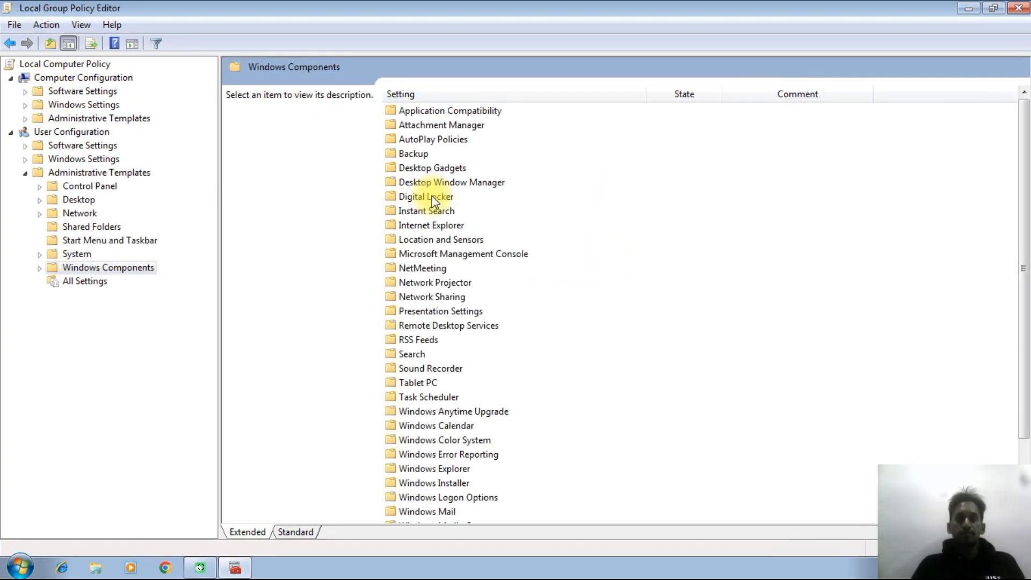
click(419, 382)
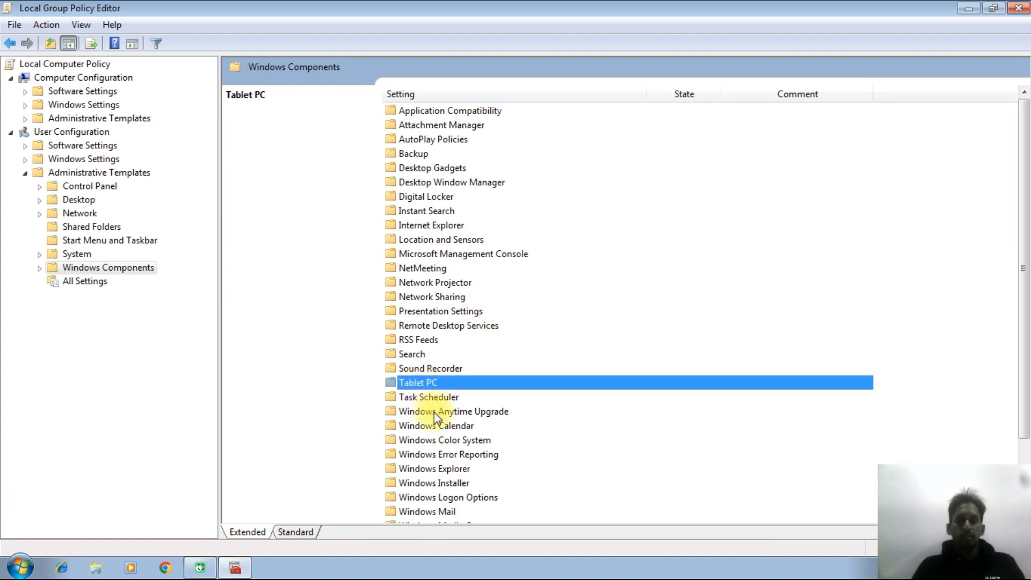
scroll(434, 411, down, 2)
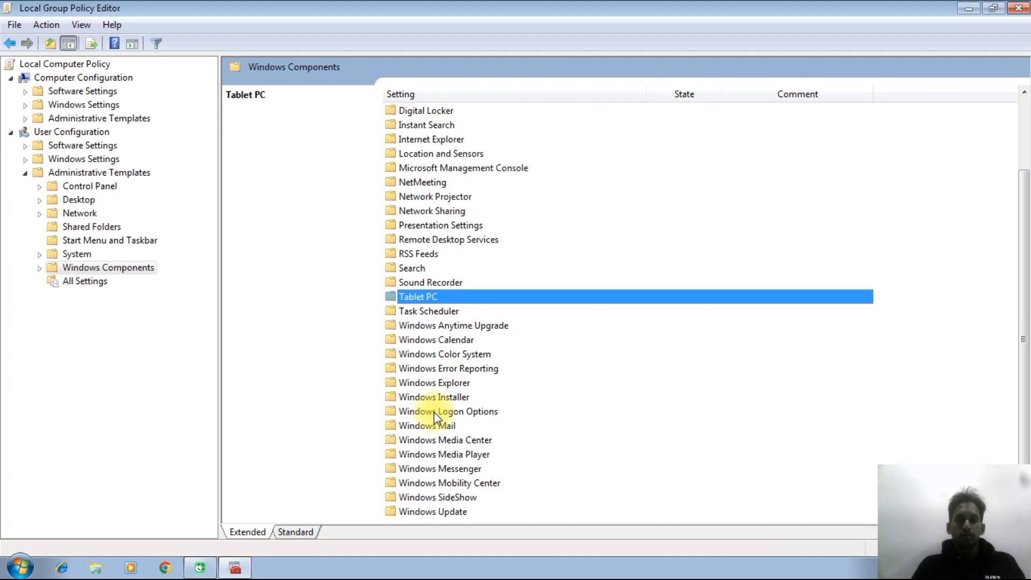
key(Down)
key(Down)
key(Down)
key(Down)
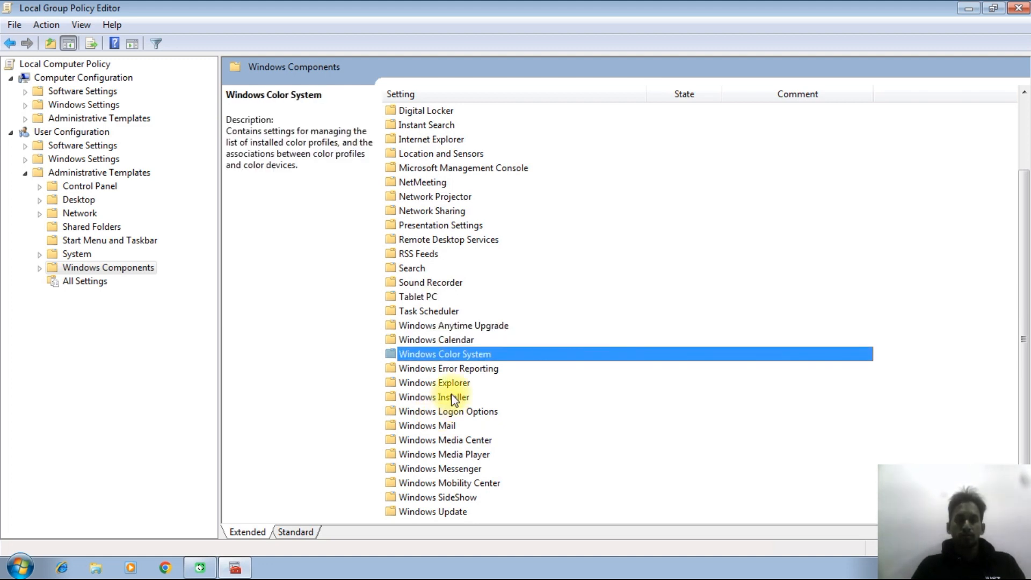
double_click(406, 384)
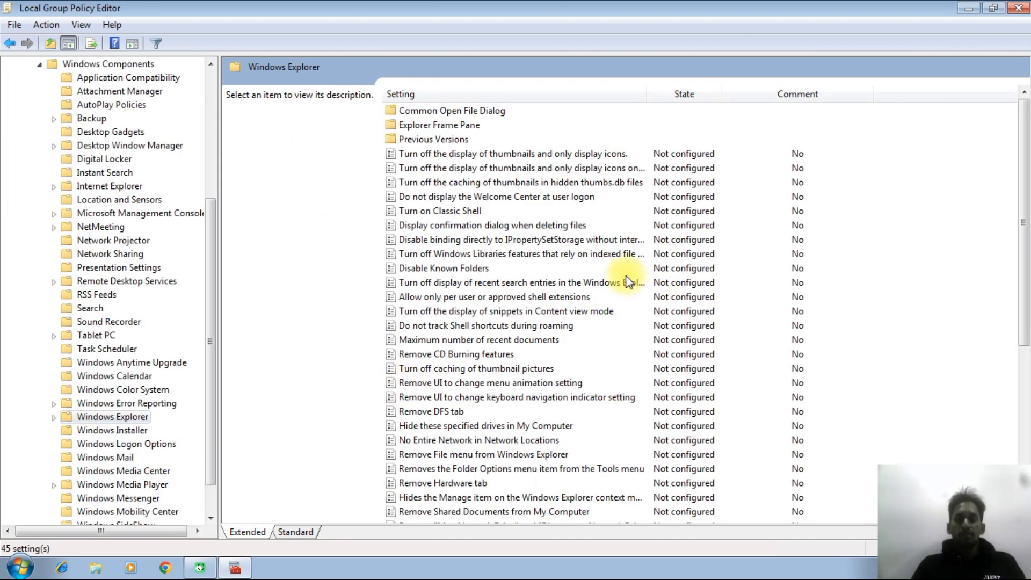
Step: Find the "Hide these specified drives in My Computer" policy in the Windows Explorer settings and open it for editing
click(451, 168)
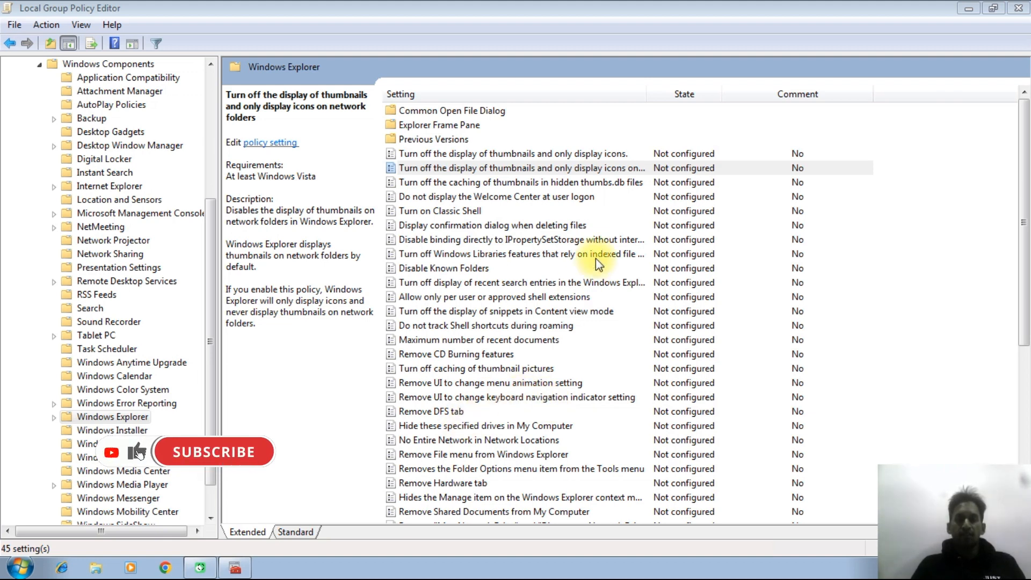
click(452, 156)
key(Down)
key(Down)
key(Down)
key(Down)
key(Down)
key(Down)
key(Down)
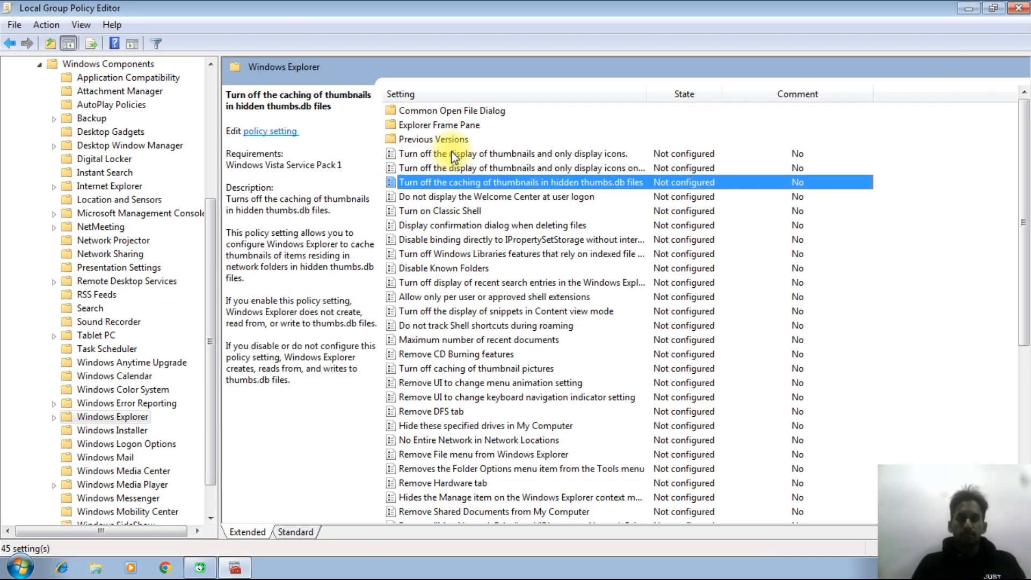
key(Down)
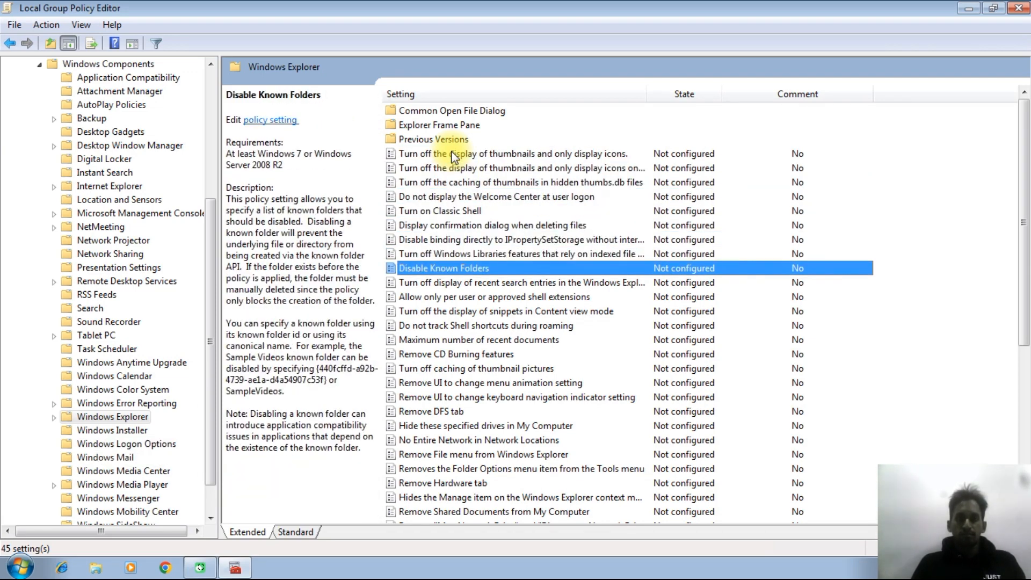
key(Down)
key(Down)
key(Down)
key(Down)
key(Down)
key(Down)
key(Down)
key(Down)
key(Down)
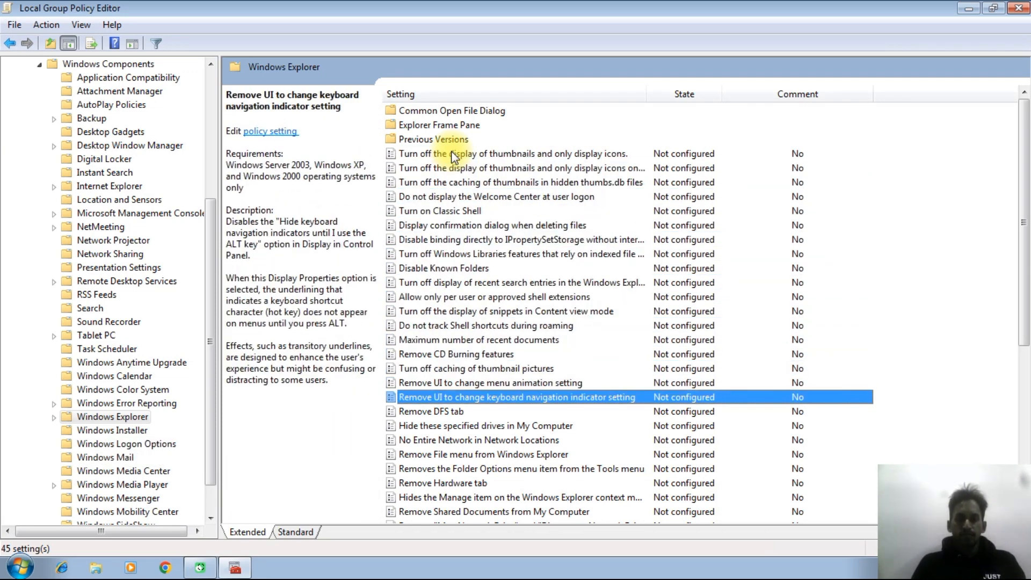
key(Down)
key(Down)
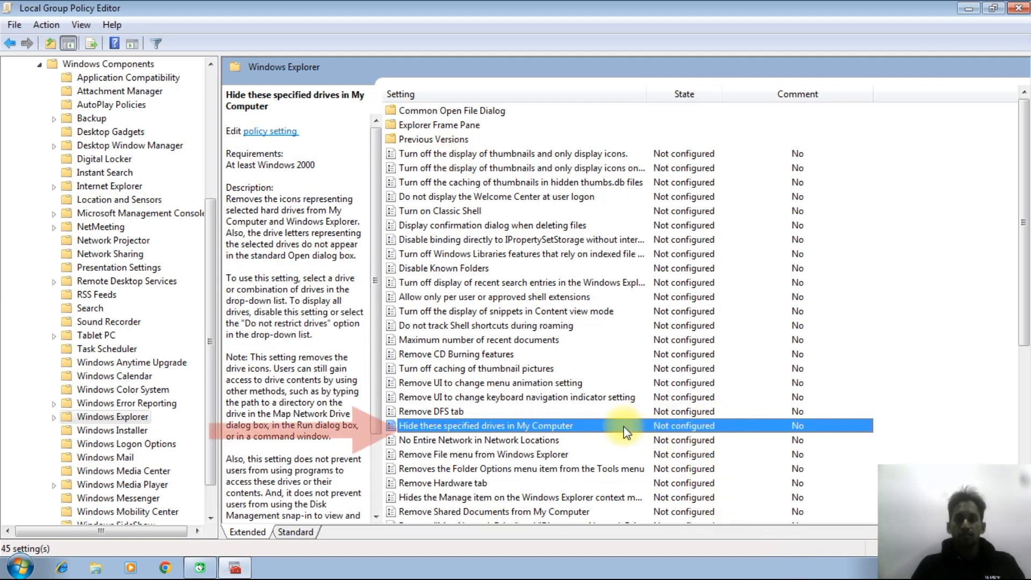
double_click(492, 424)
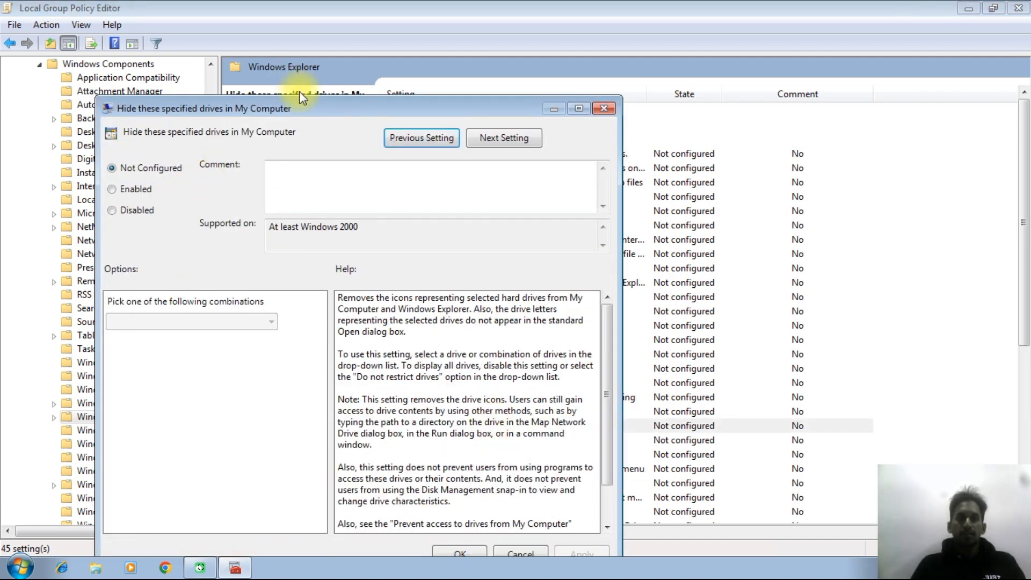
drag(303, 105, 431, 52)
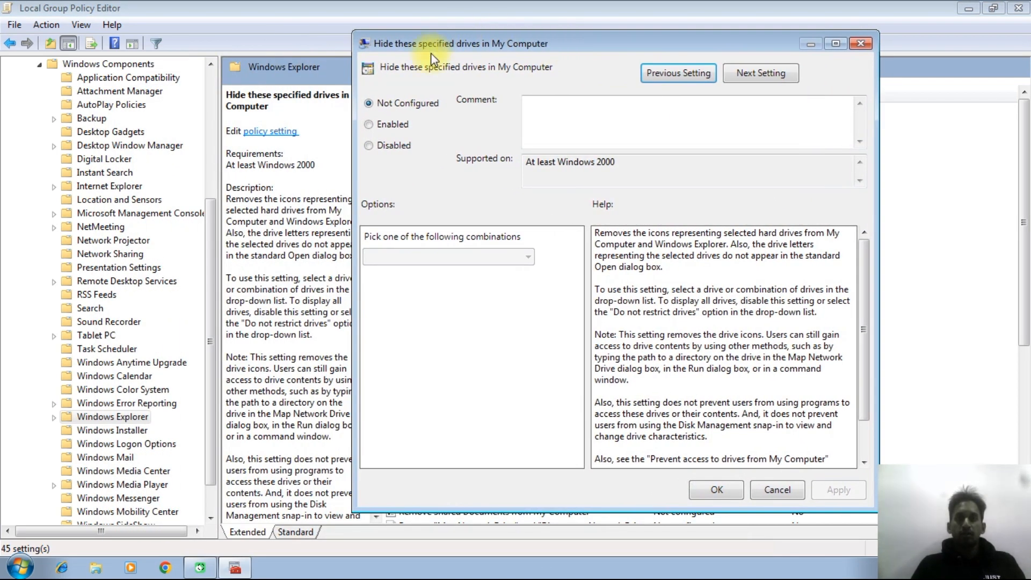
Step: Enable the drive-hiding policy with the combination "Restrict C drive only" and apply it
click(378, 126)
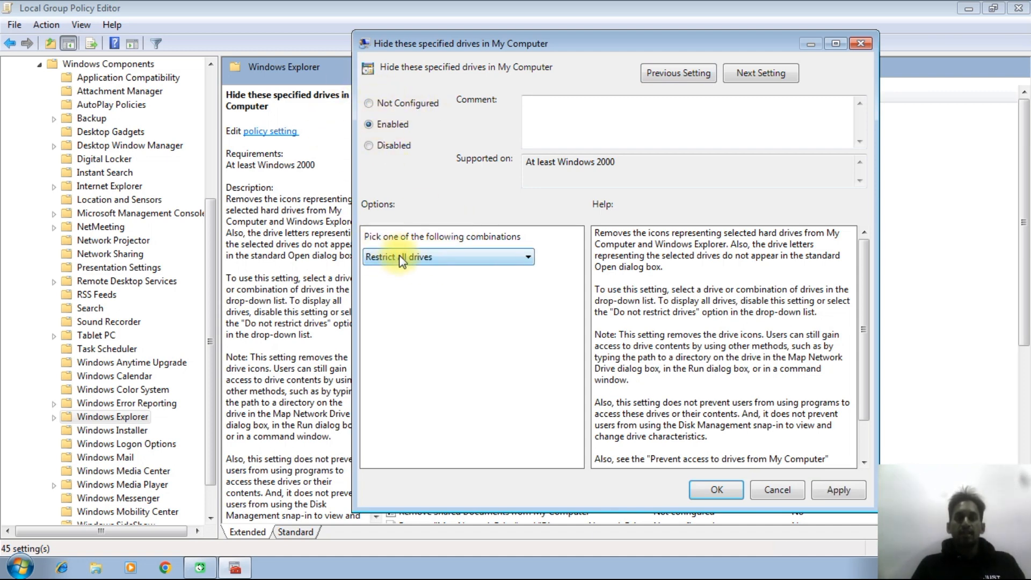
click(367, 104)
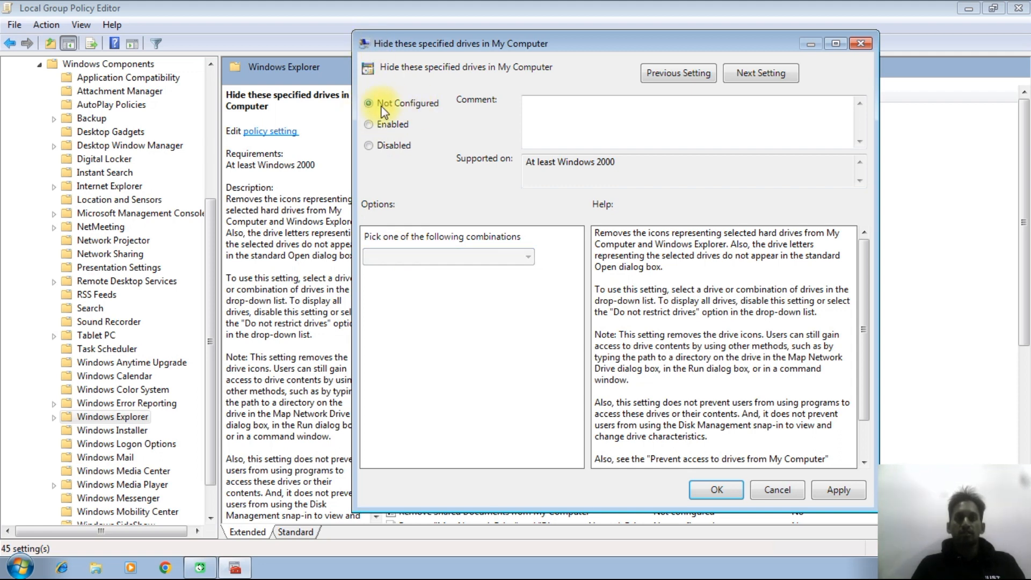
click(369, 125)
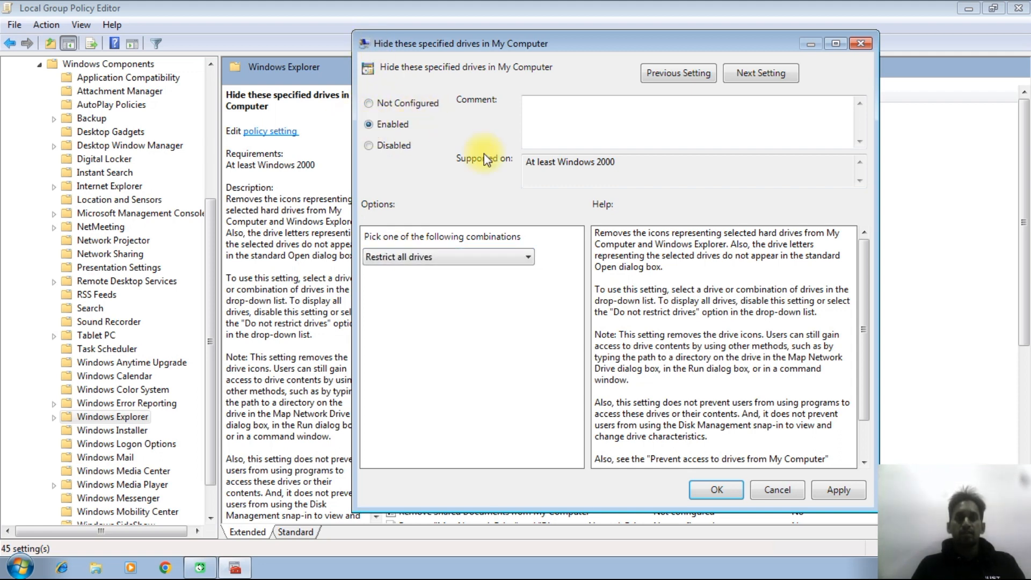
click(463, 256)
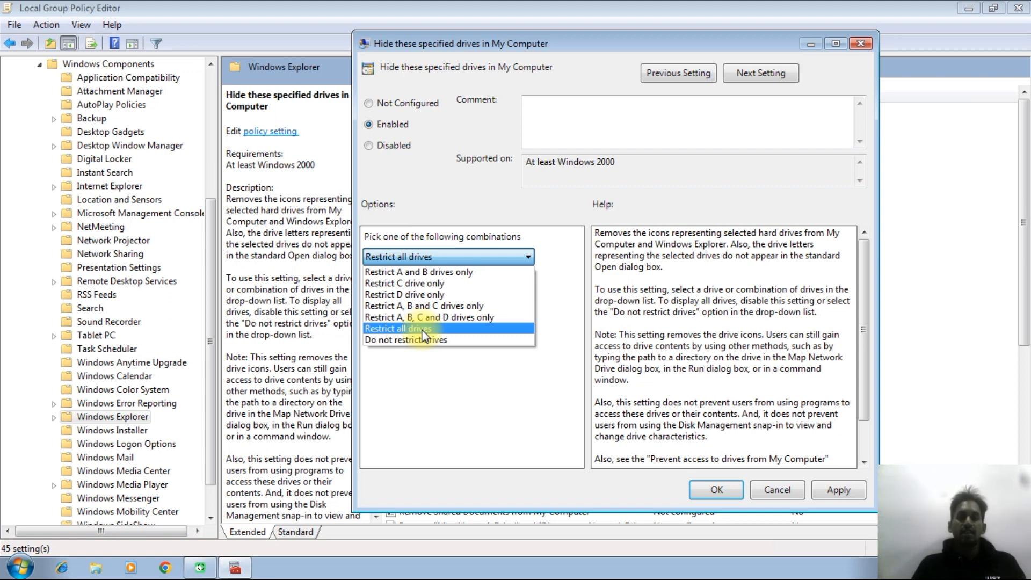
click(423, 284)
click(829, 486)
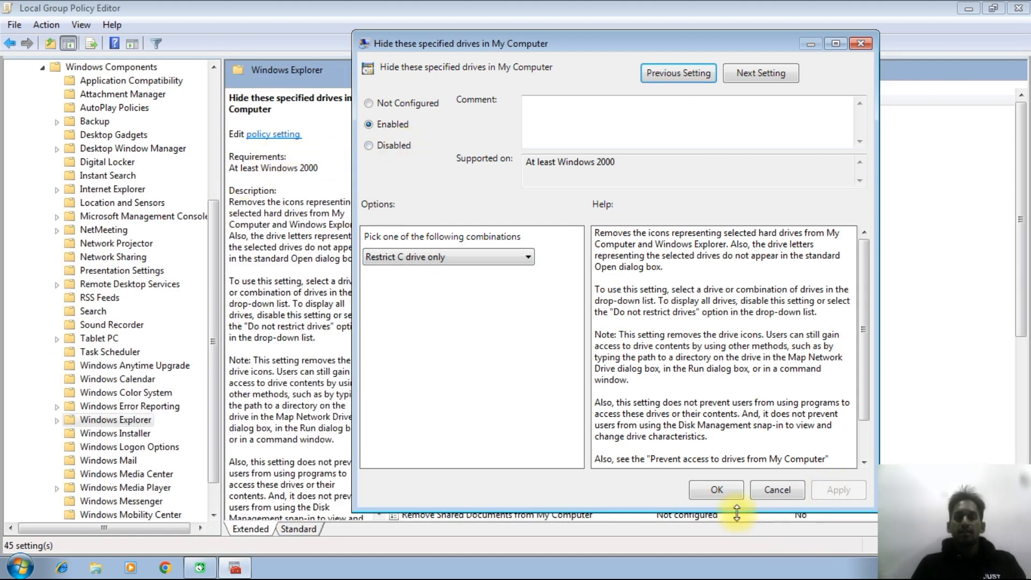
click(718, 490)
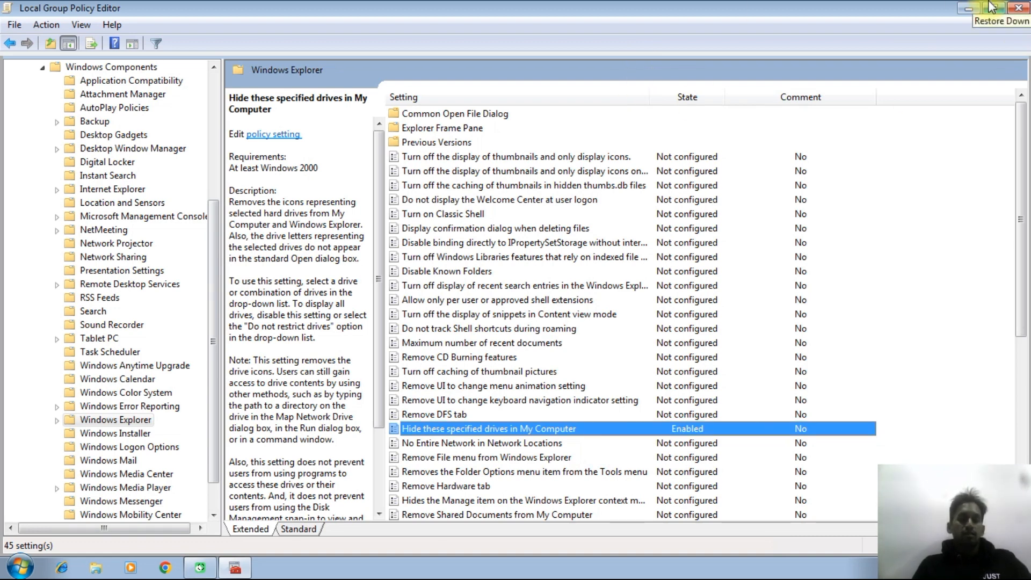
Step: Open a Command Prompt window by running cmd
key(super+r)
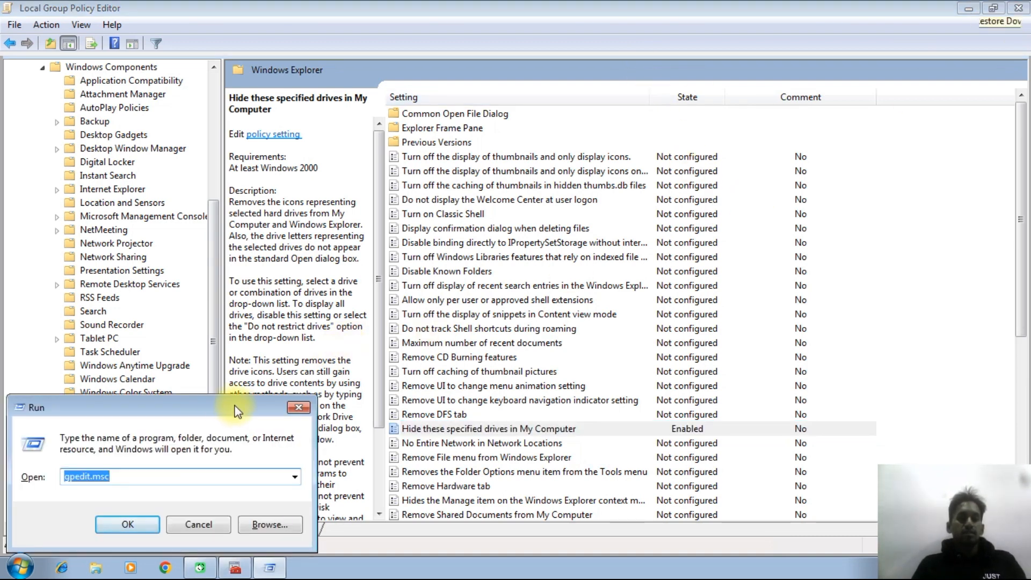
drag(224, 409, 715, 137)
text(cmd)
key(Return)
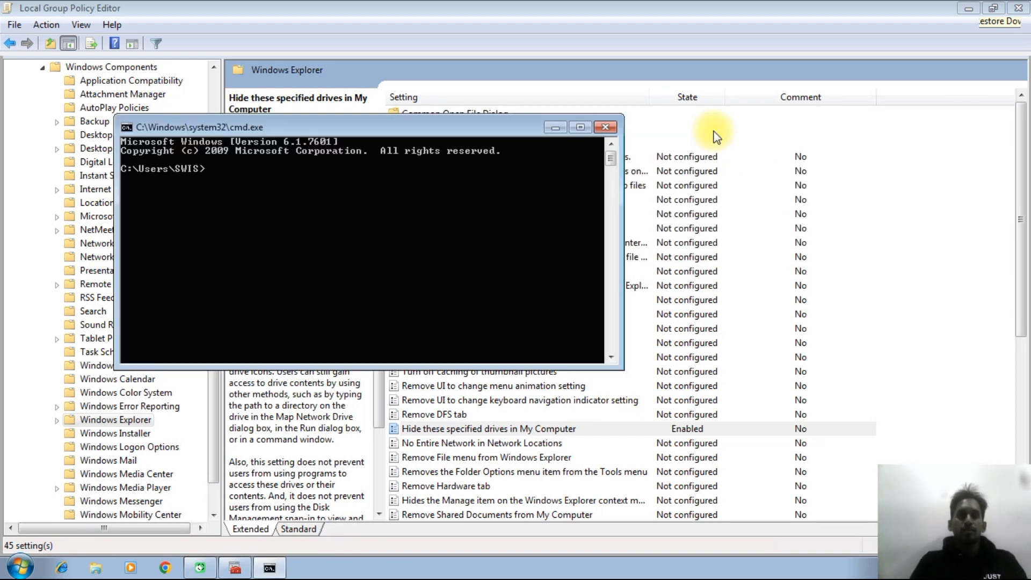
Step: Change to the root of drive C and refresh the group policies with gpupdate
text(cd\)
key(Return)
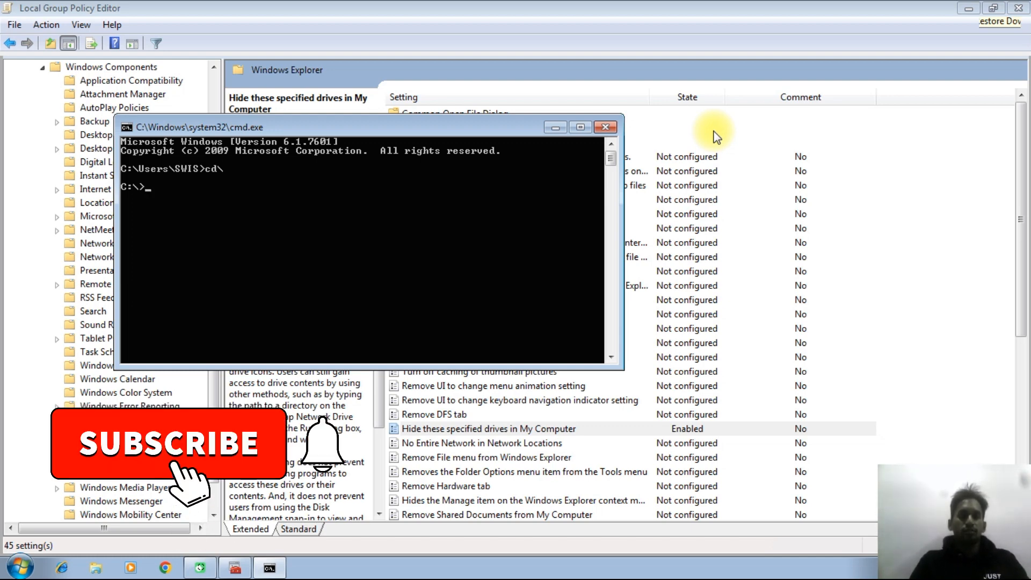
text(gp)
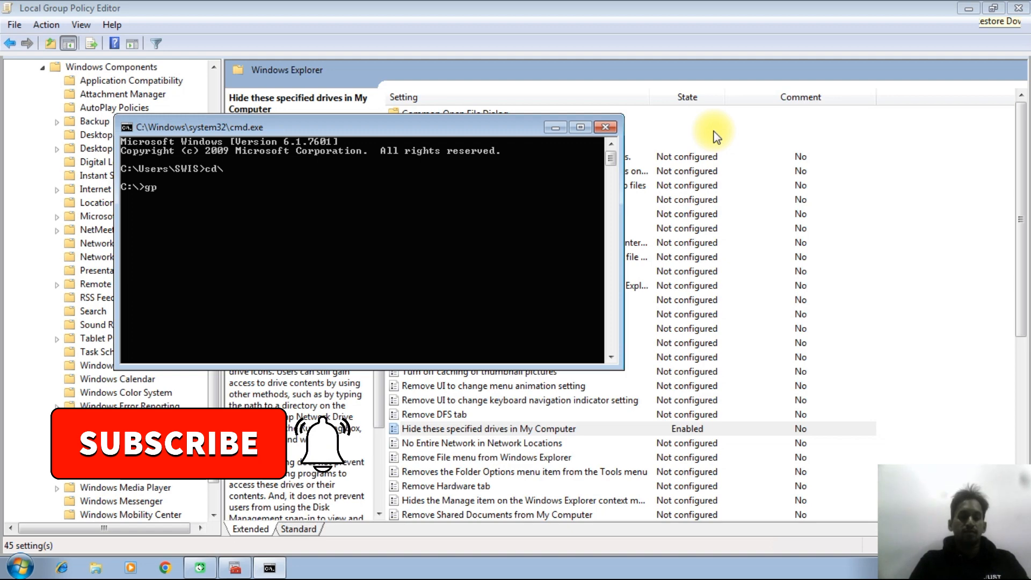
text(update)
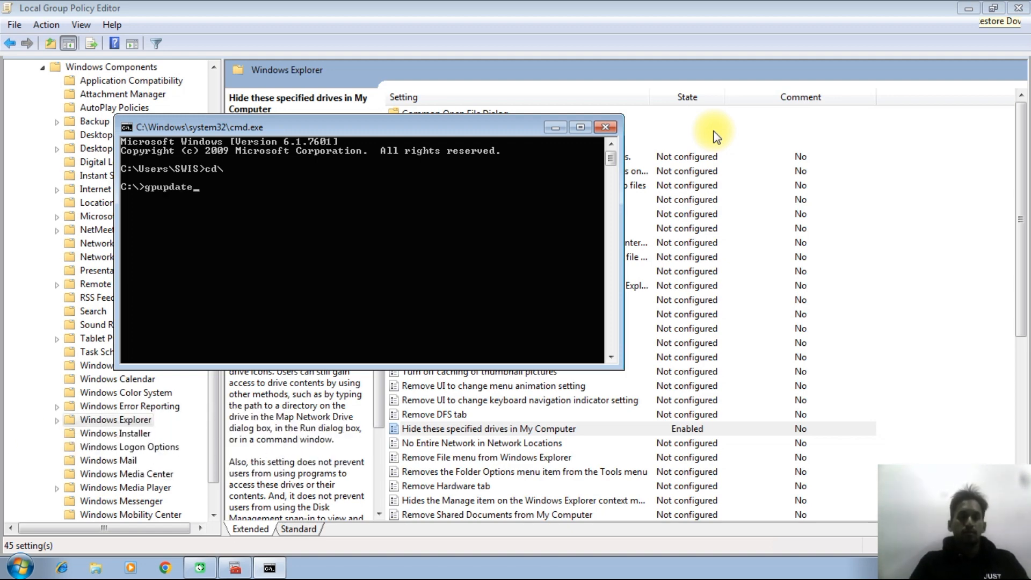
key(Return)
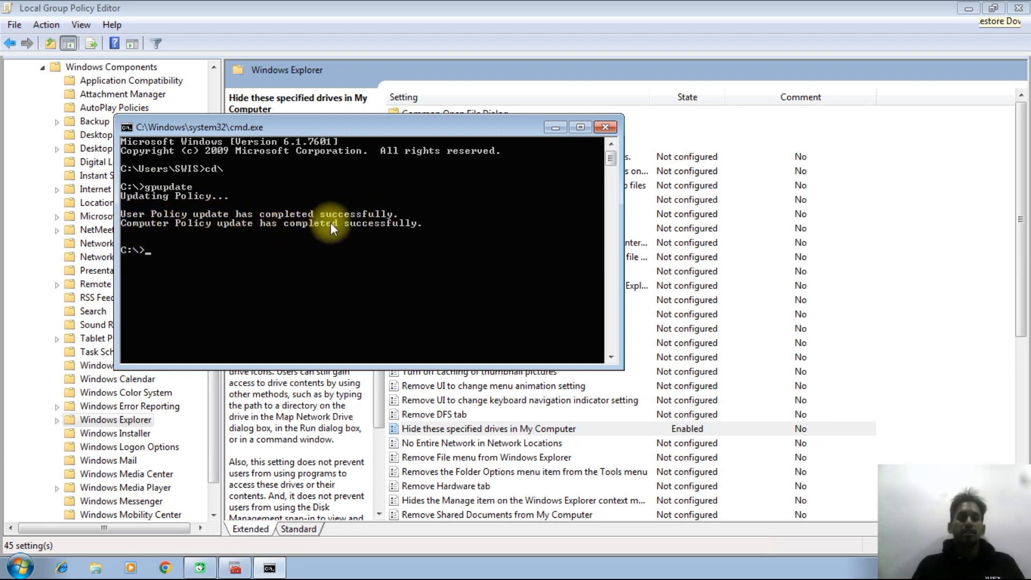
key(Return)
key(Return)
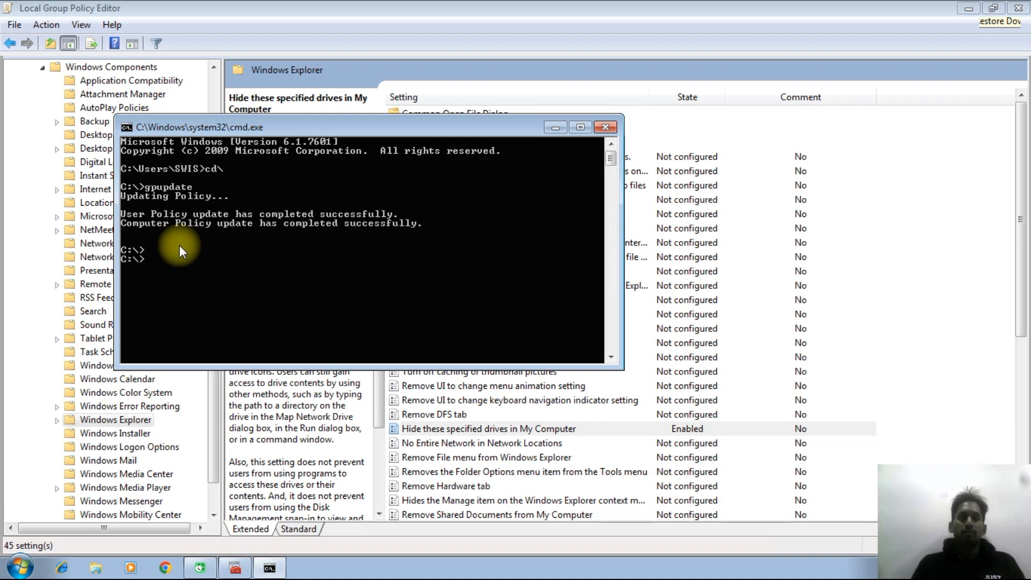
Step: Exit the Command Prompt with the exit command and close the Local Group Policy Editor
text(exit)
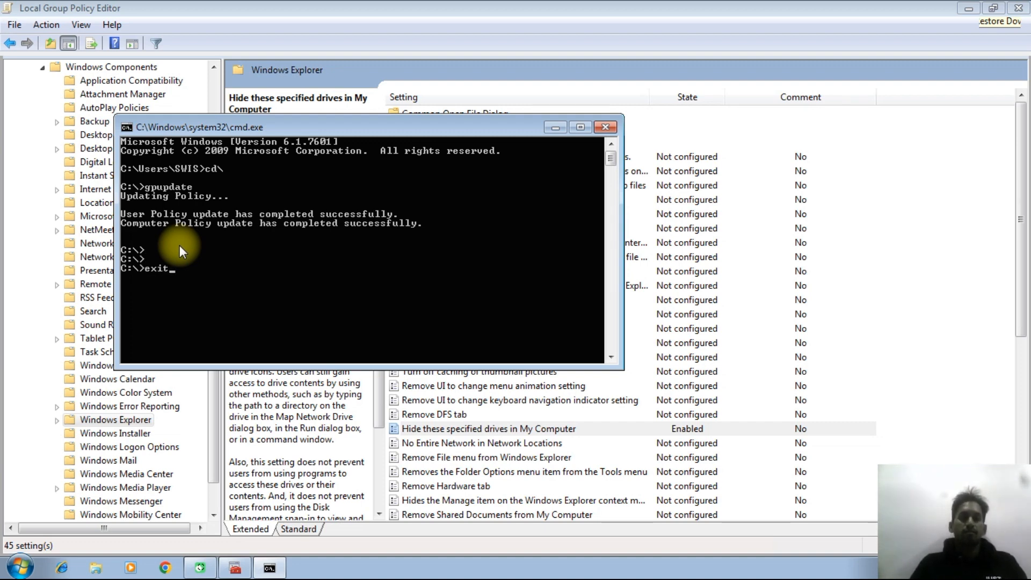
key(Return)
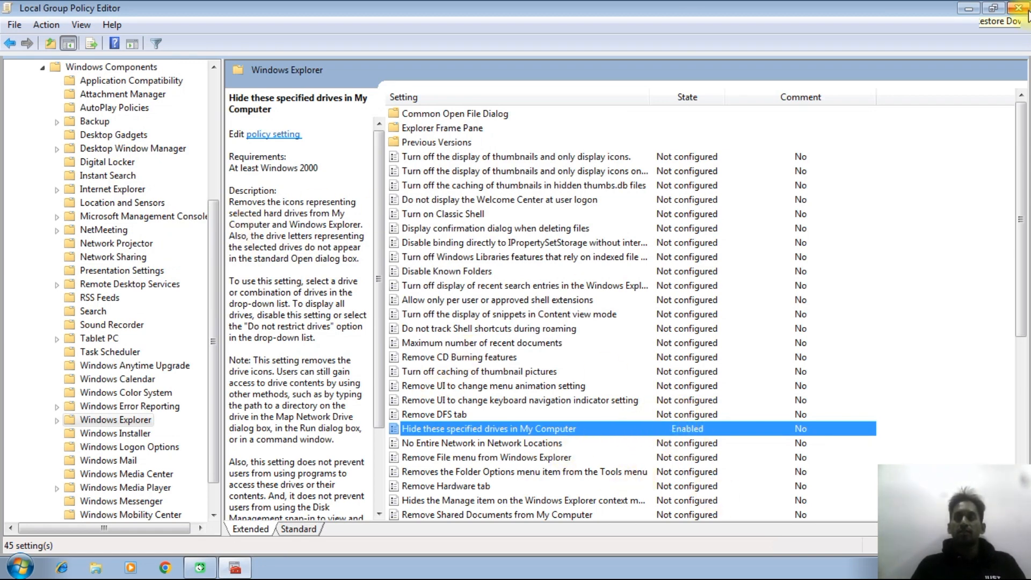
click(1009, 9)
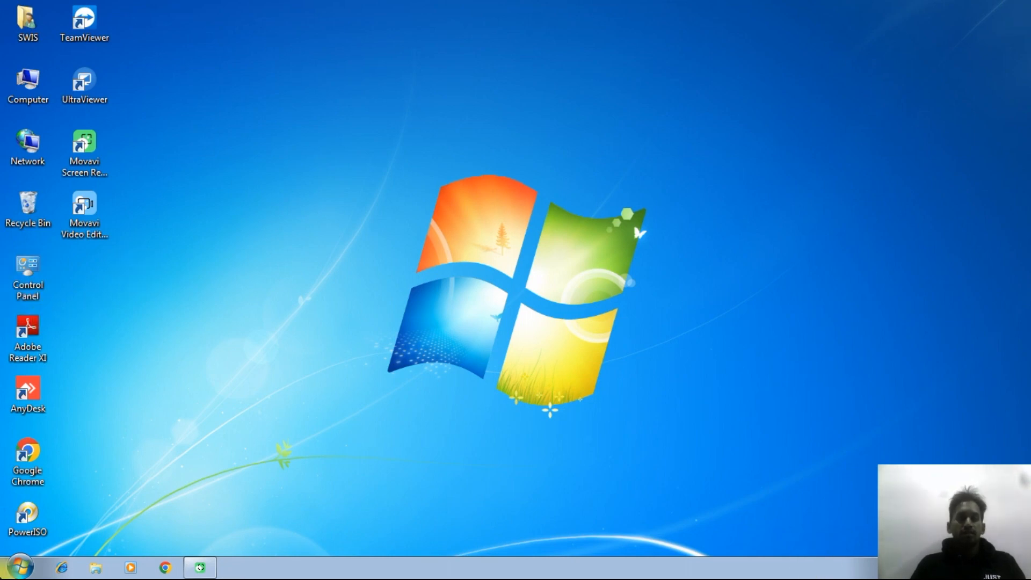
Step: Open the Computer window to check which hard disk drives are listed
click(20, 567)
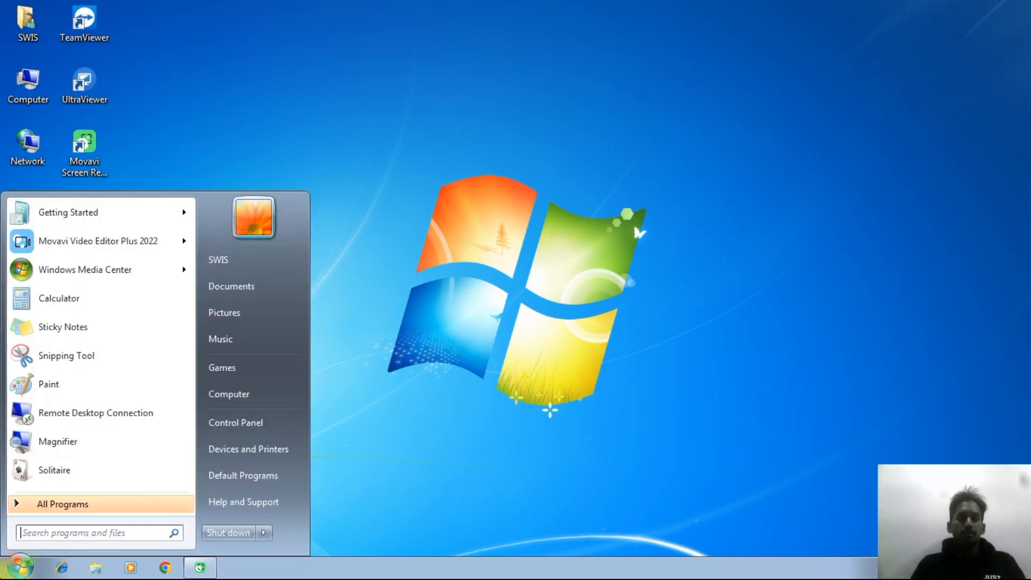
click(234, 394)
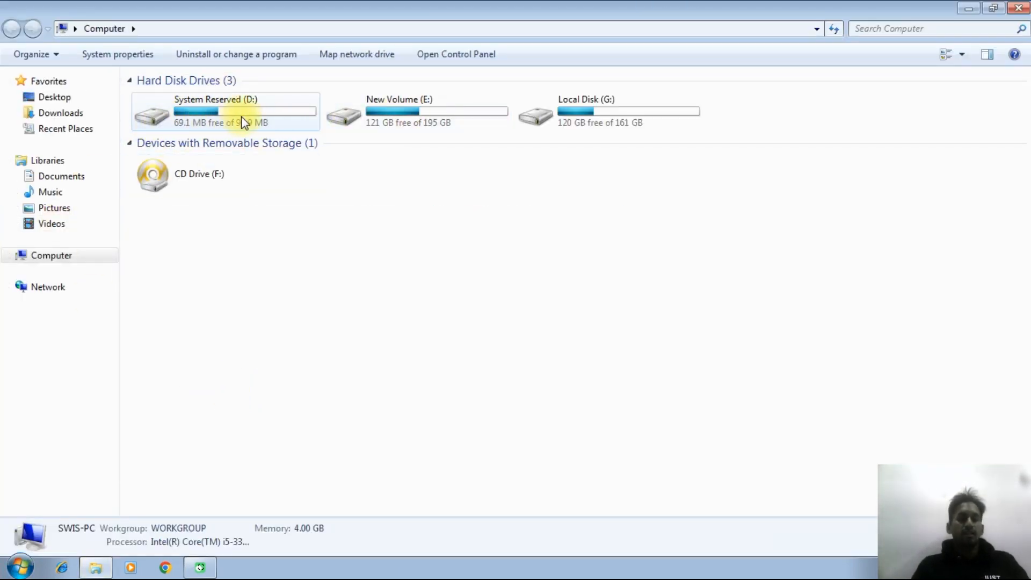
Step: Open the hidden C drive through the Run dialog with "c:" and return to the Computer overview
key(super+r)
key(Escape)
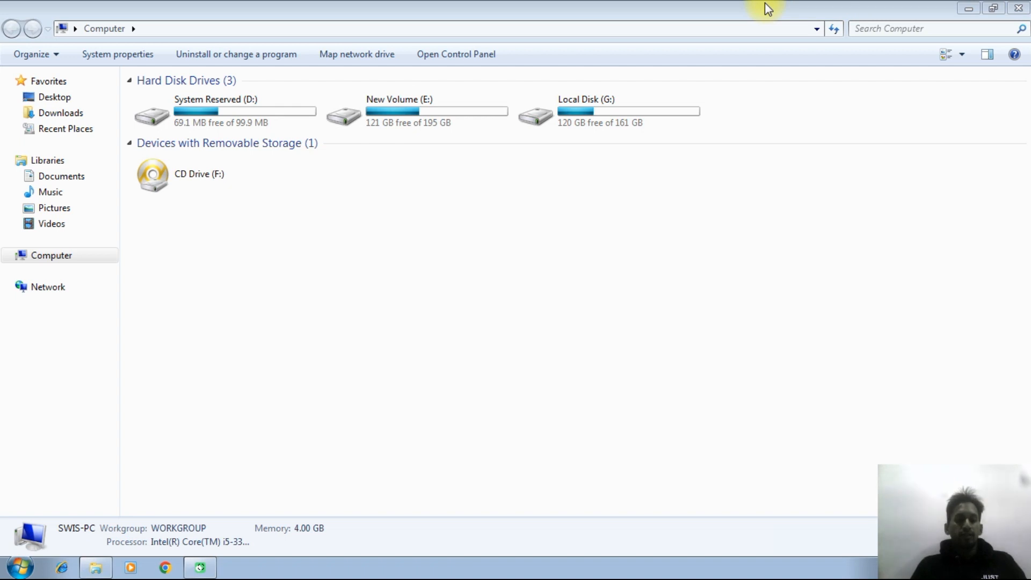
key(super+r)
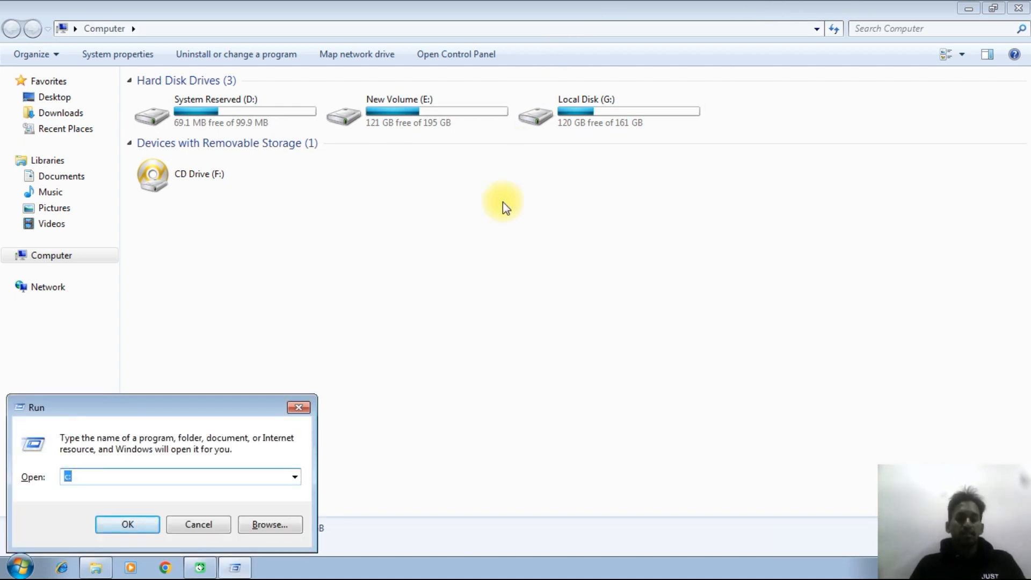
drag(200, 408, 549, 229)
click(425, 301)
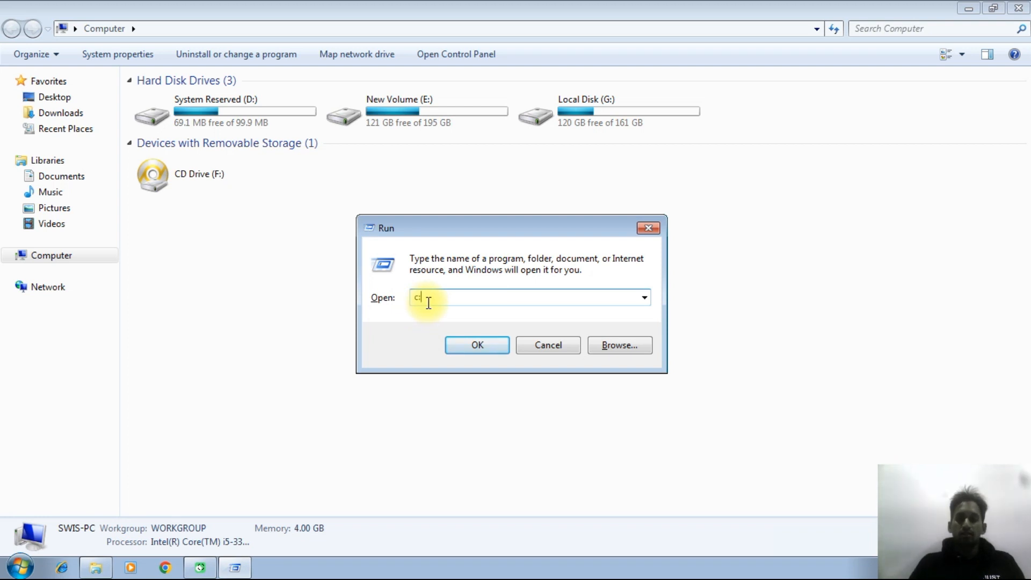
key(BackSpace)
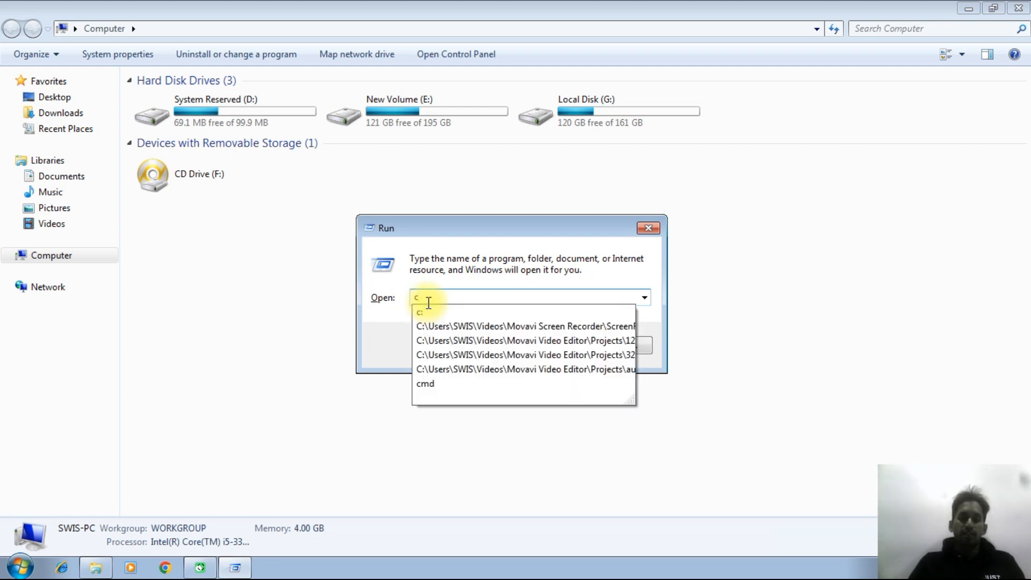
text(:)
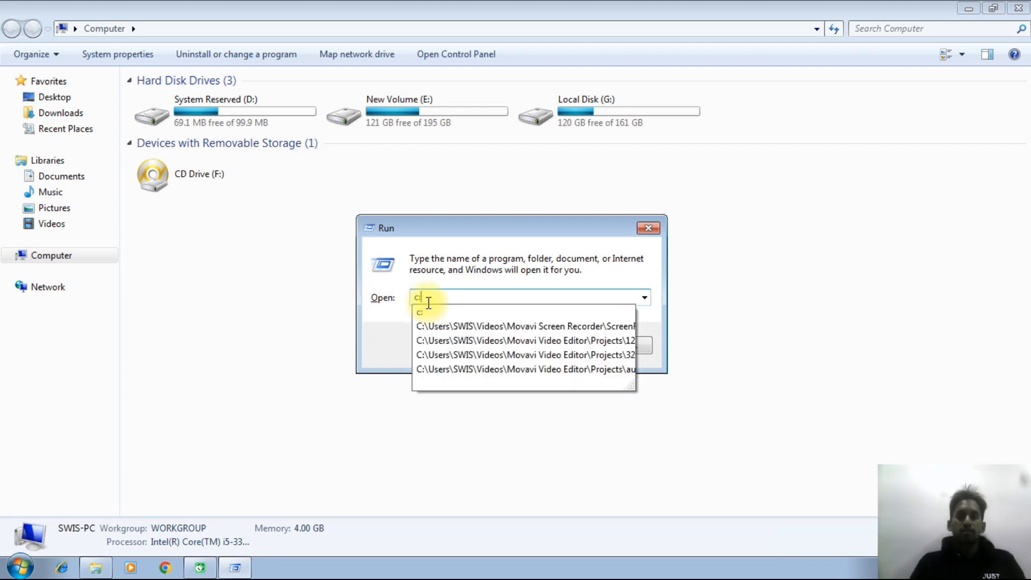
key(Return)
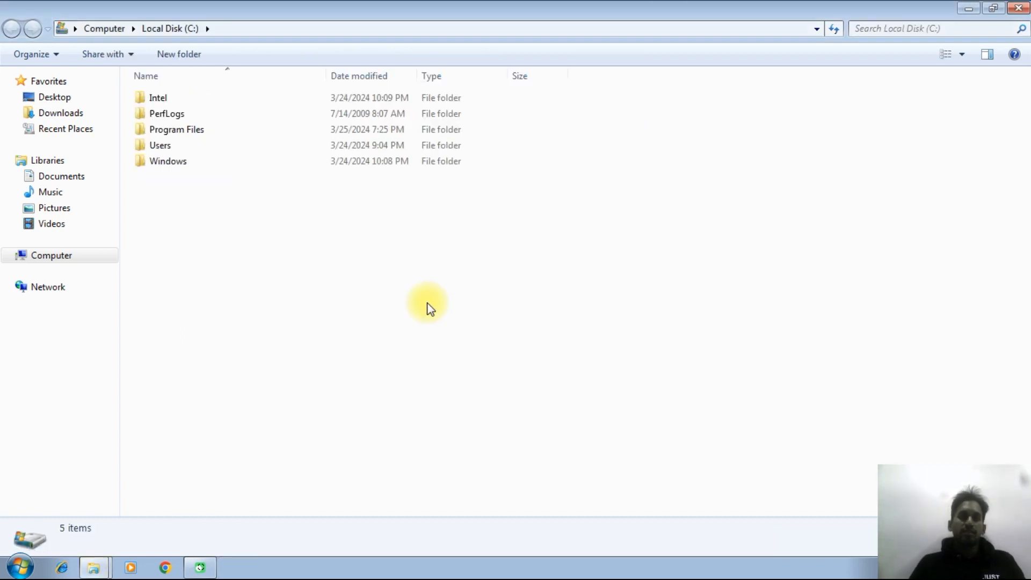
click(104, 30)
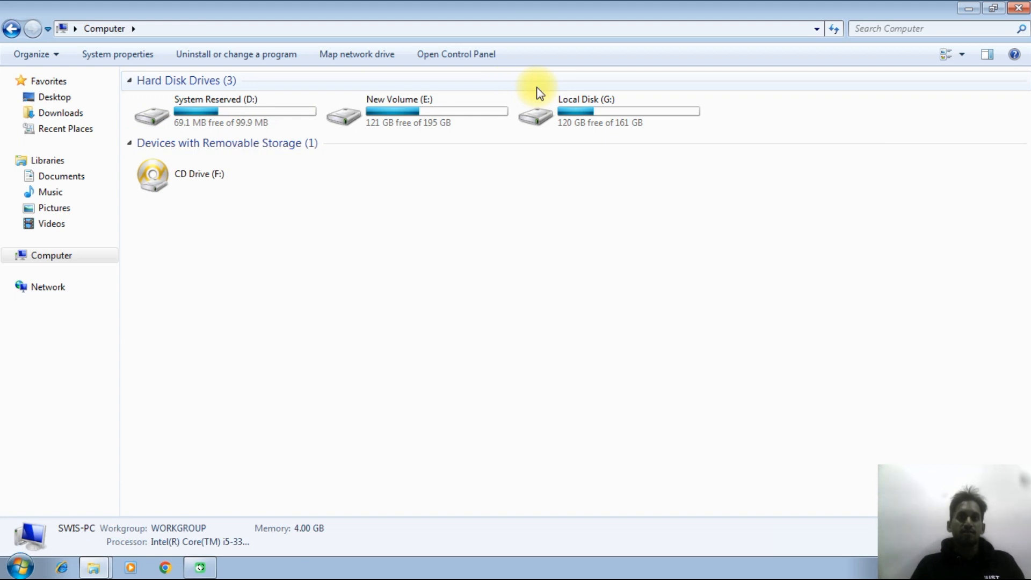